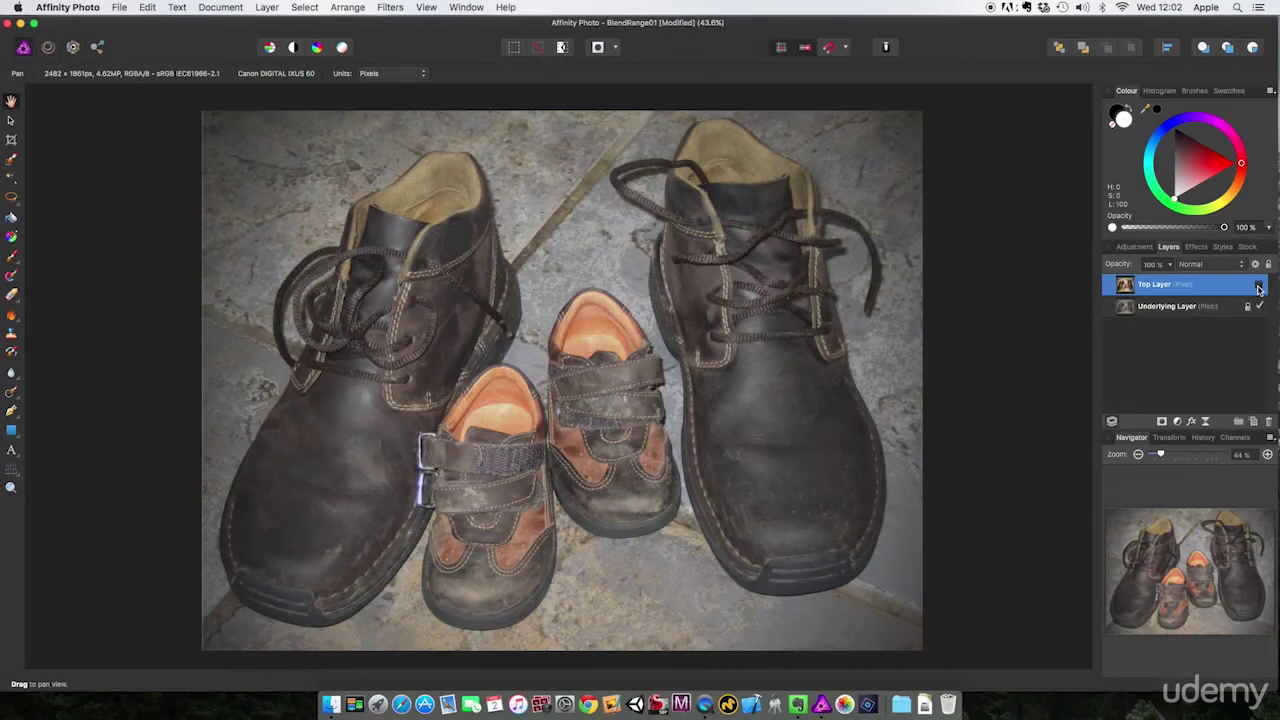
- Turn on the Top Layer's visibility so the vivid boots show over the muted Underlying Layer
left_click(1258, 288)
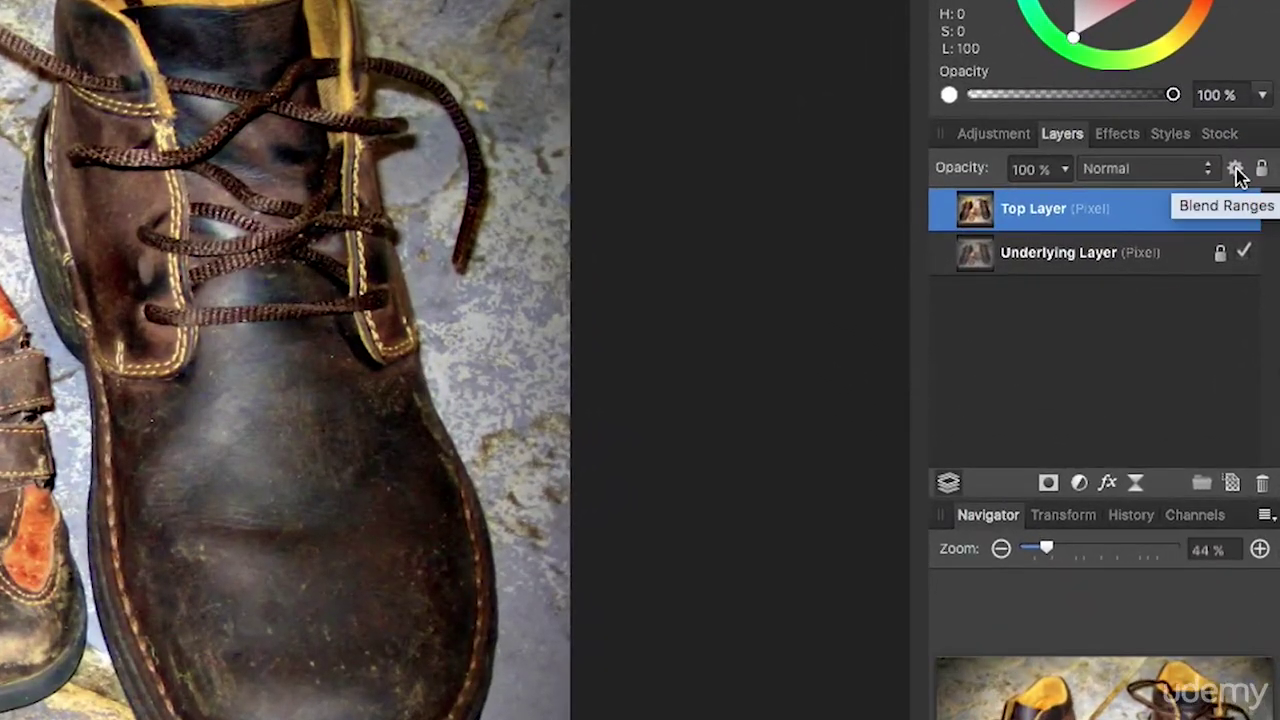
- Open the Top Layer's Blend Options and move the dialog up and left, clear of the image
left_click(1236, 169)
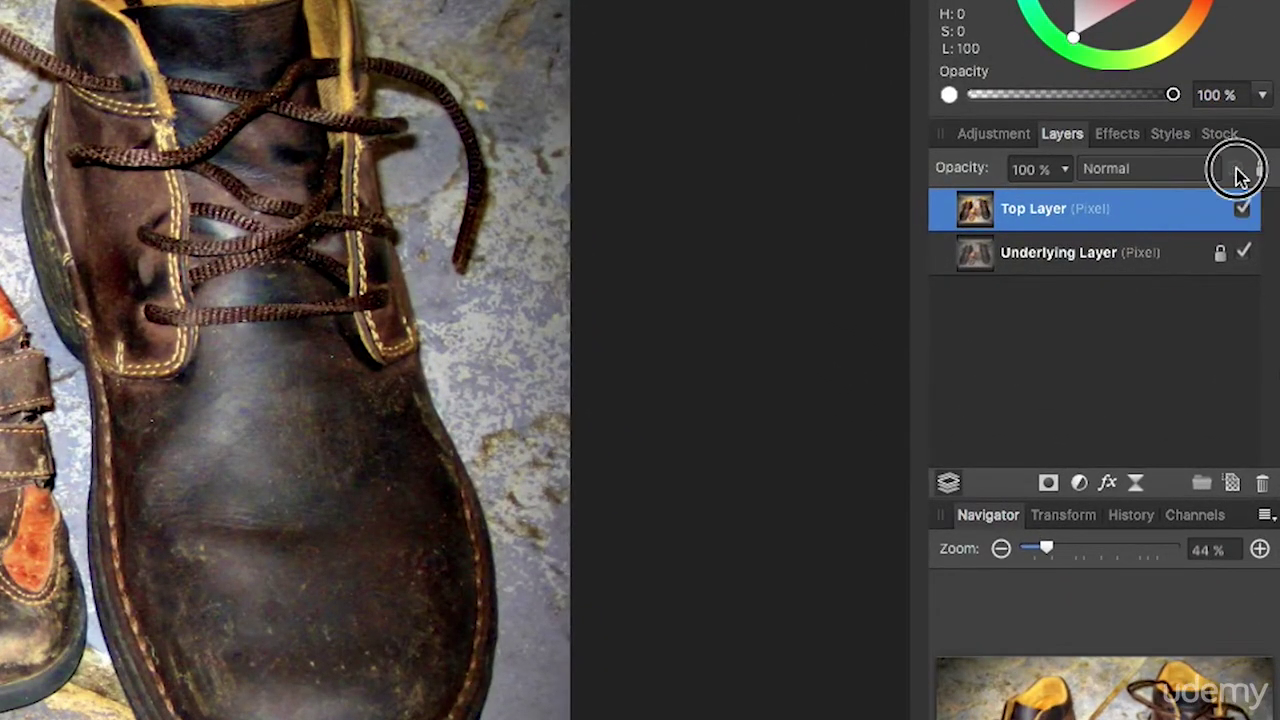
left_click_drag(520, 205, 474, 172)
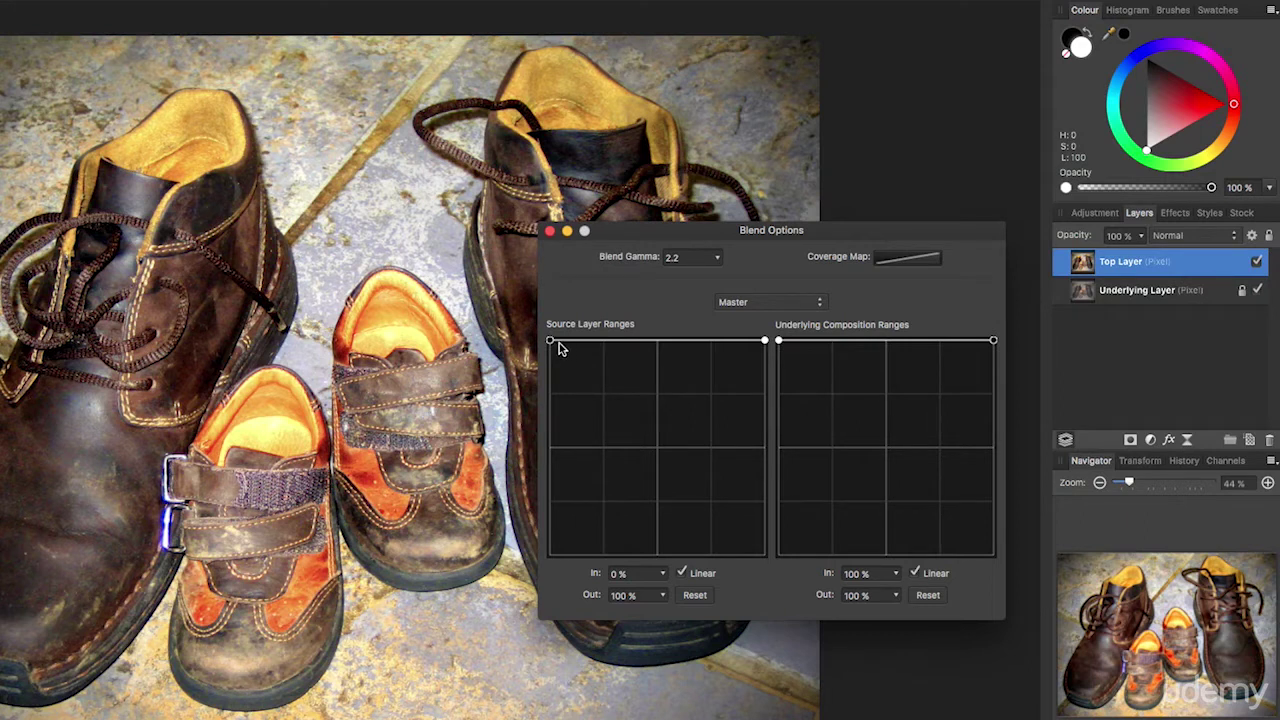
- Slope the Source Layer Ranges line from full opacity in shadows to zero in highlights
left_click(766, 341)
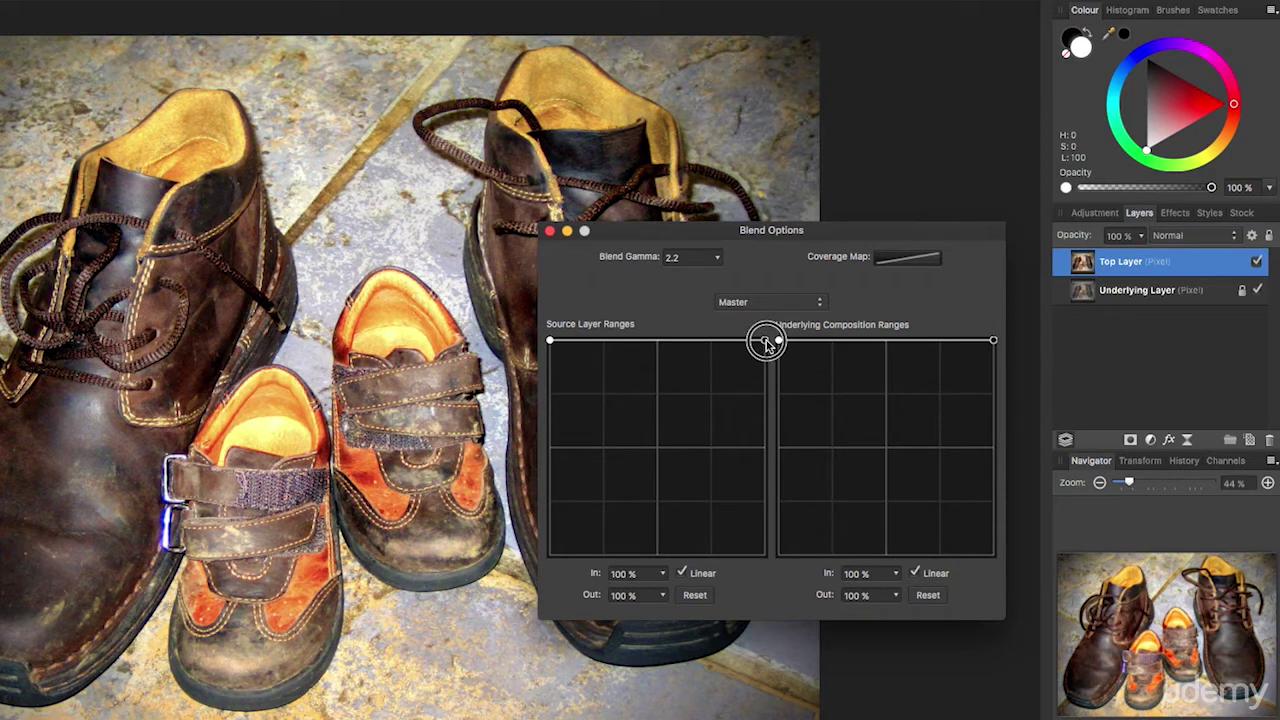
left_click_drag(766, 341, 768, 588)
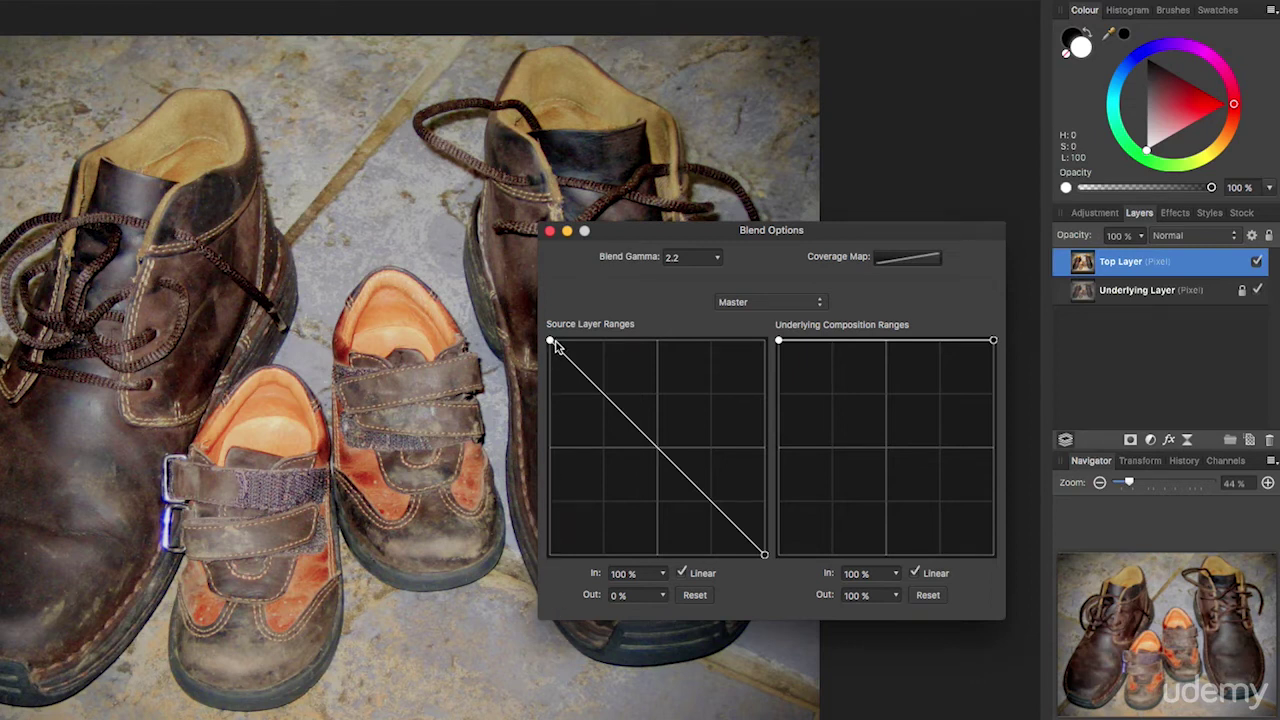
left_click_drag(551, 343, 550, 341)
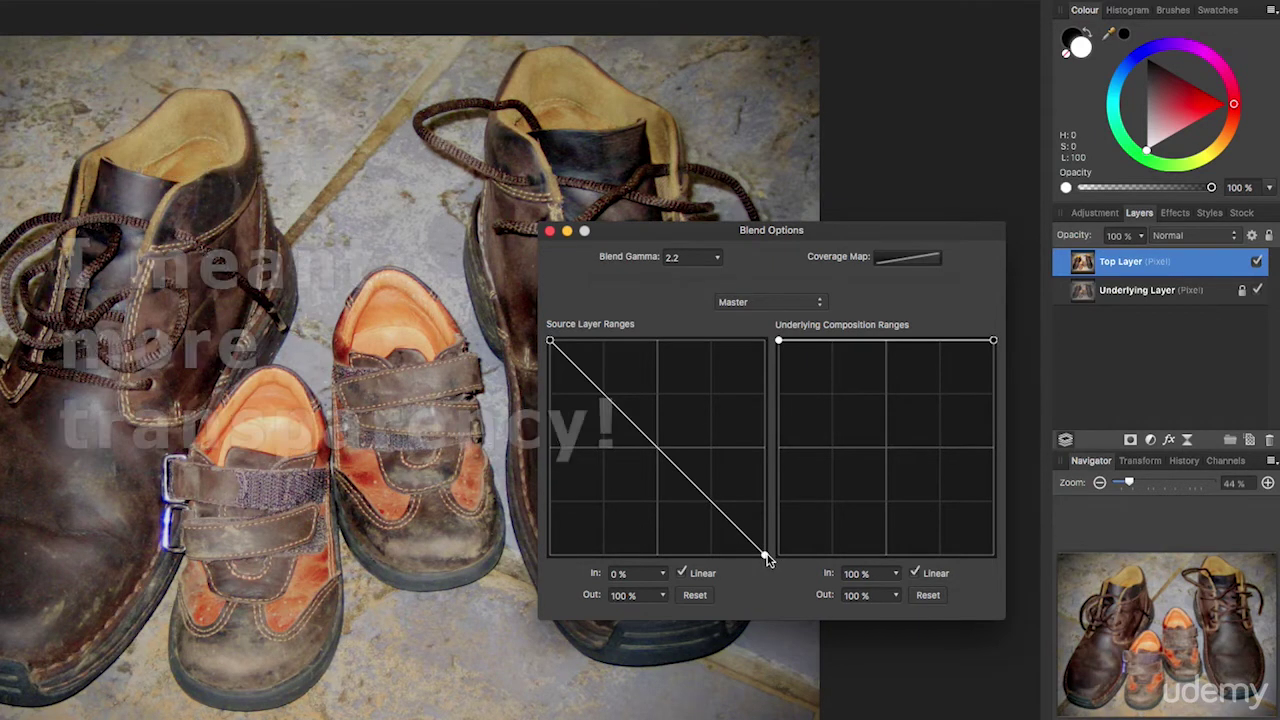
- Add a middle node to the source curve, reposition it, and toggle Linear off and back on
left_click(659, 451)
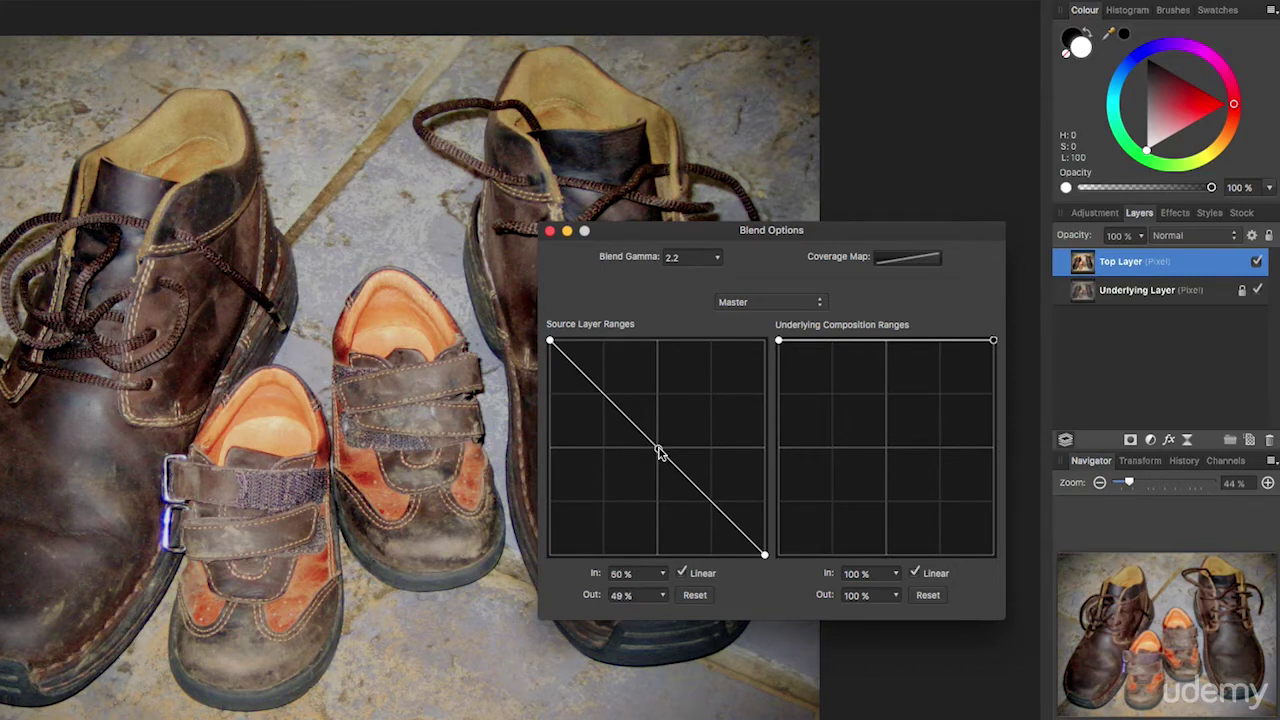
left_click_drag(659, 451, 610, 522)
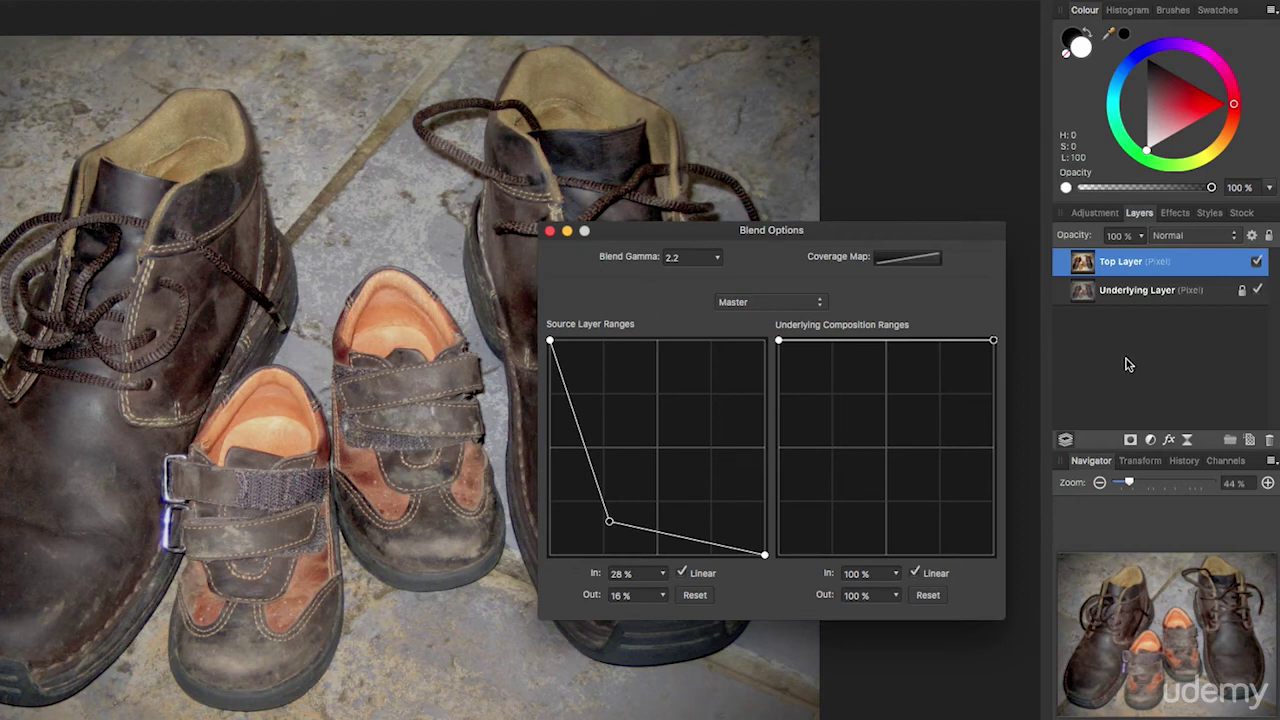
mouse_move(610, 522)
left_mouse_down()
mouse_move(624, 481)
mouse_move(608, 500)
left_mouse_up()
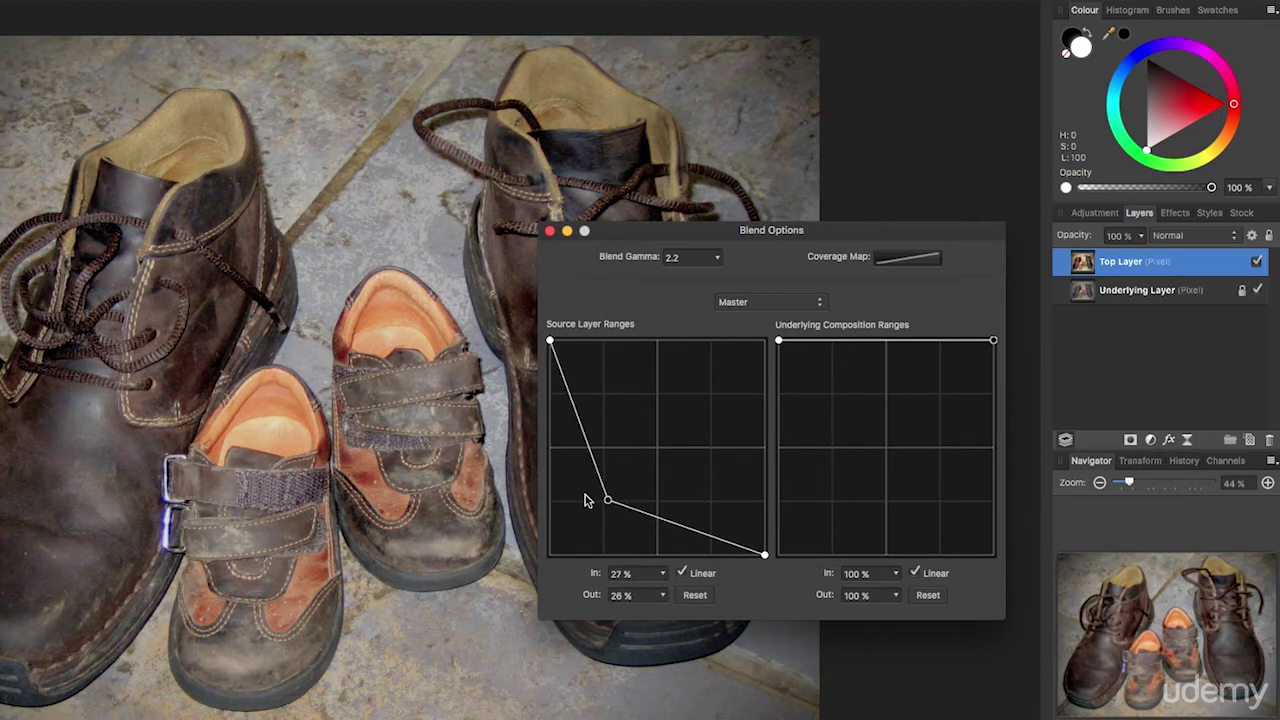
left_click(682, 575)
left_click_drag(610, 500, 610, 455)
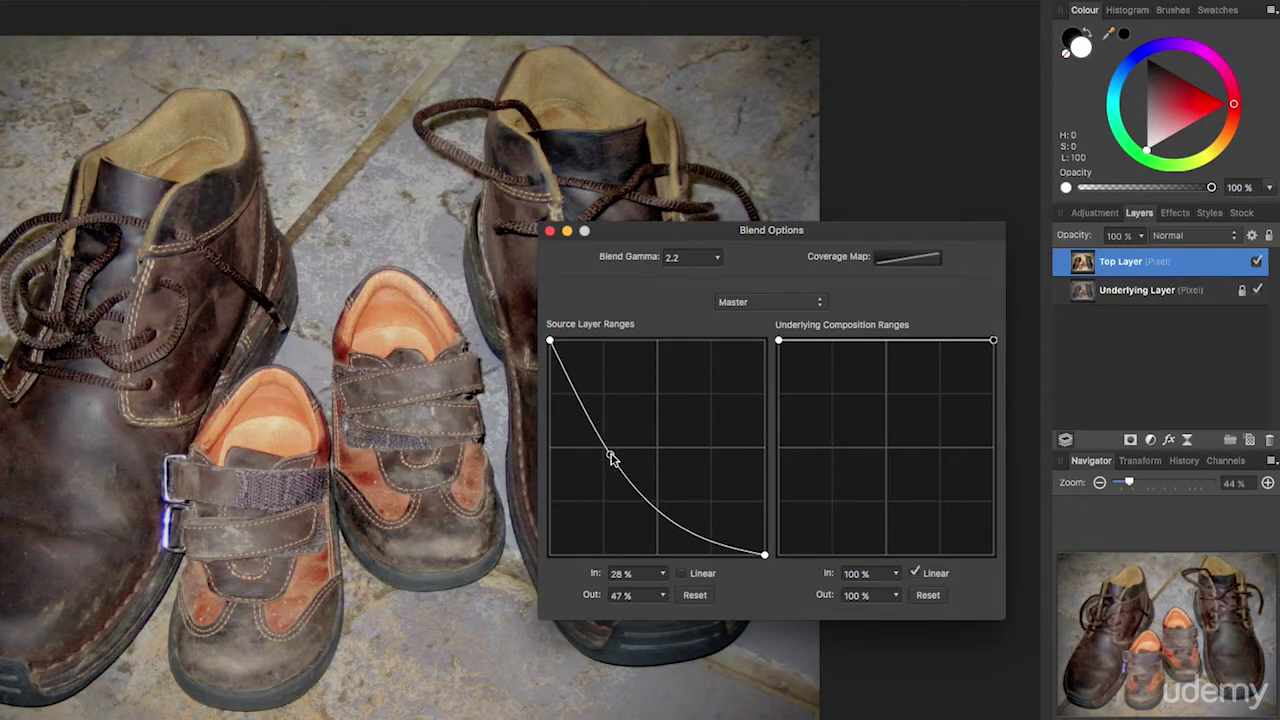
left_click(682, 574)
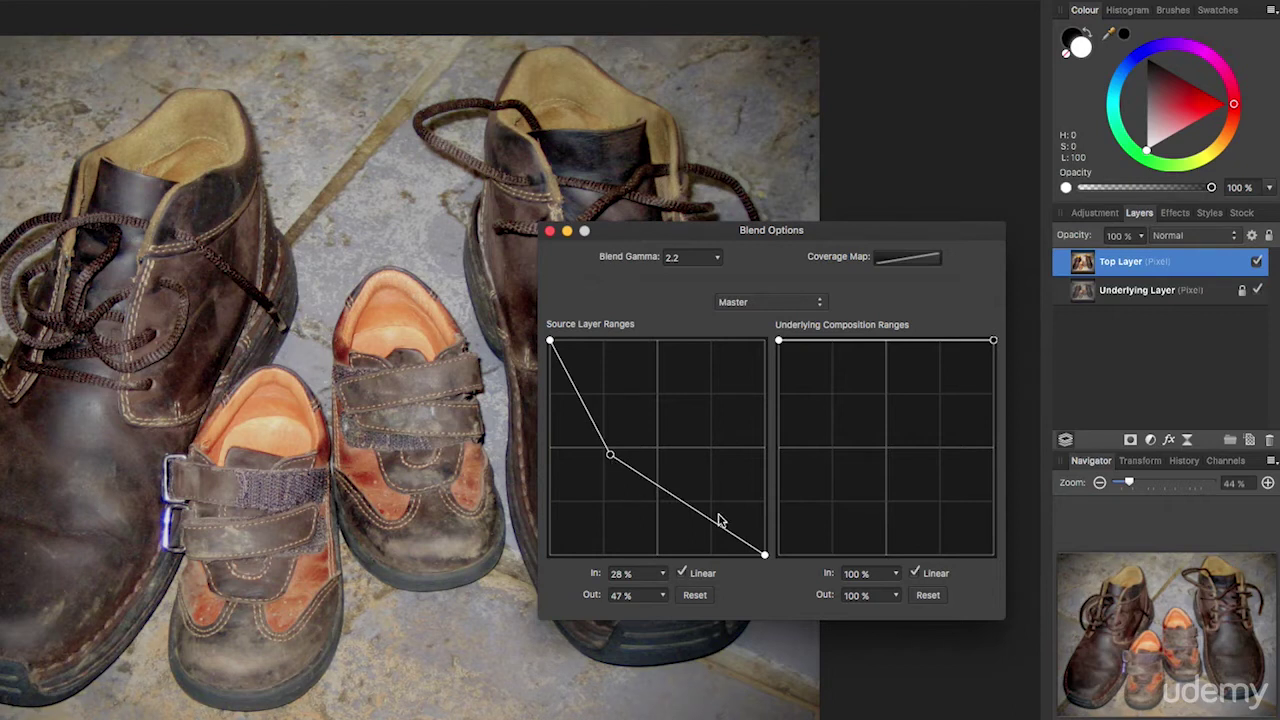
- Shape a zigzag: valley at In 26 %, Out 9 % and peak near 86 % at In 83 %
left_click(684, 506)
left_click_drag(686, 507, 725, 373)
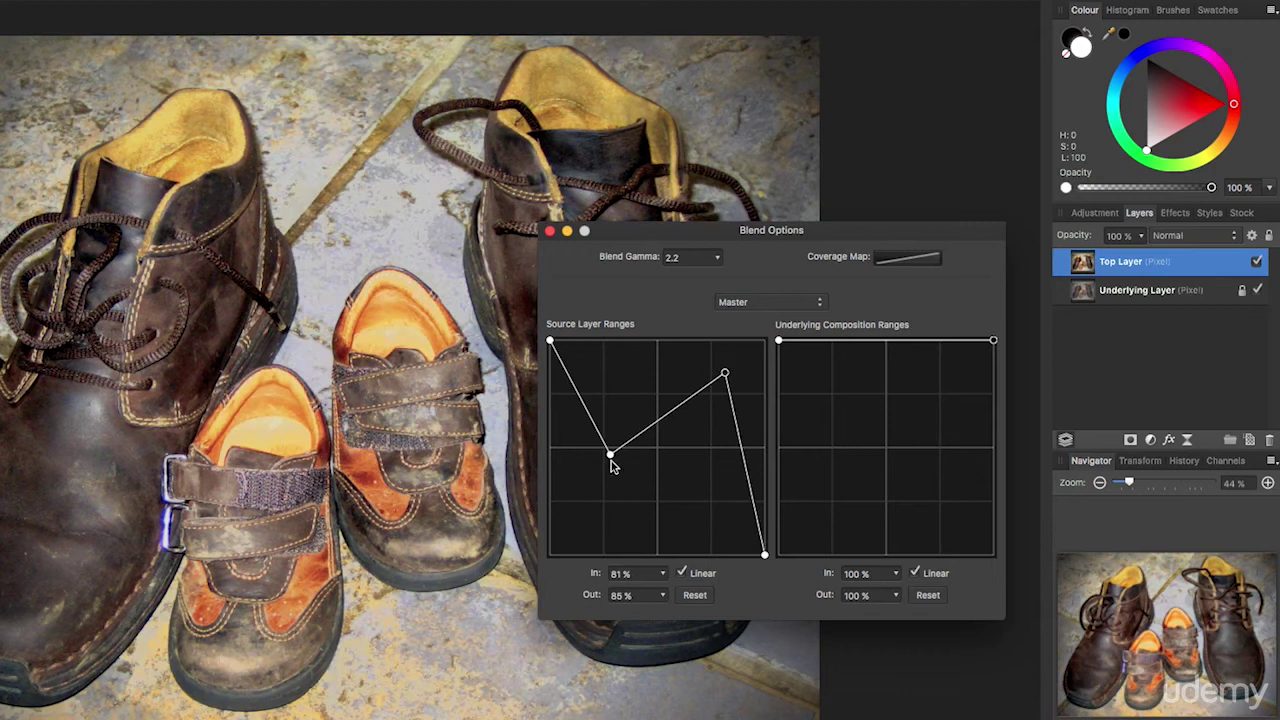
left_click_drag(611, 459, 603, 496)
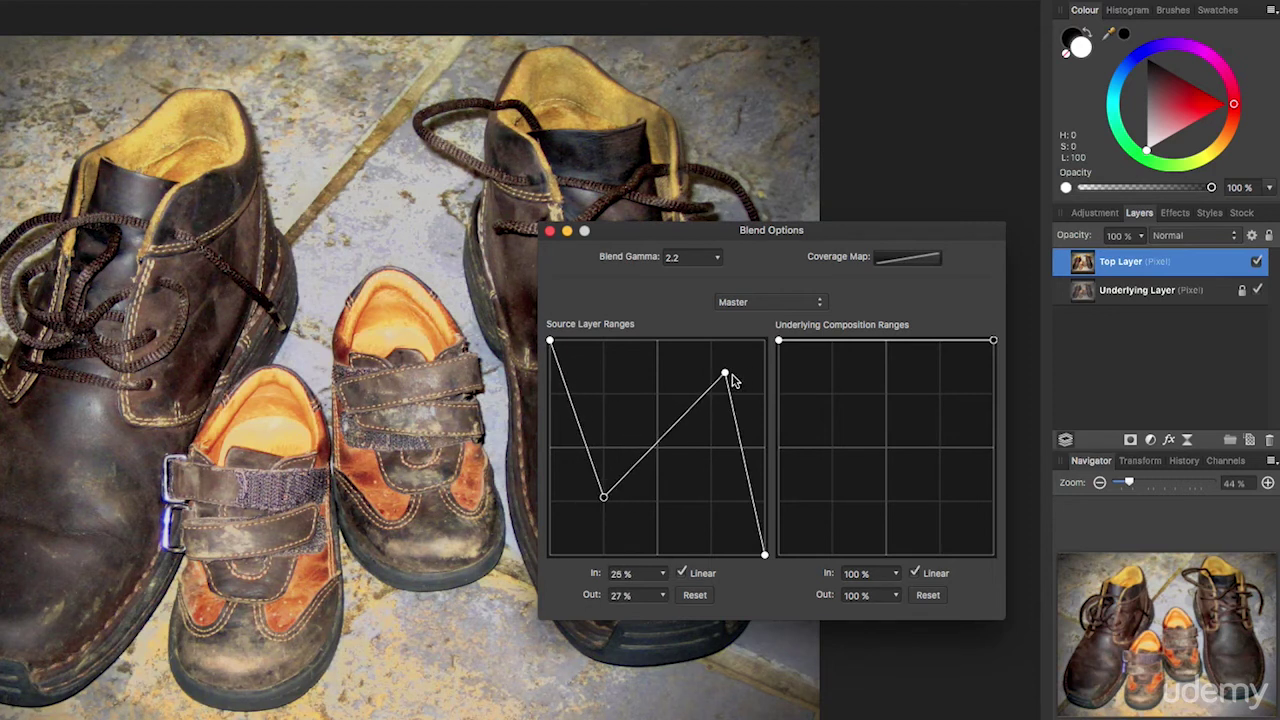
left_click_drag(726, 374, 728, 372)
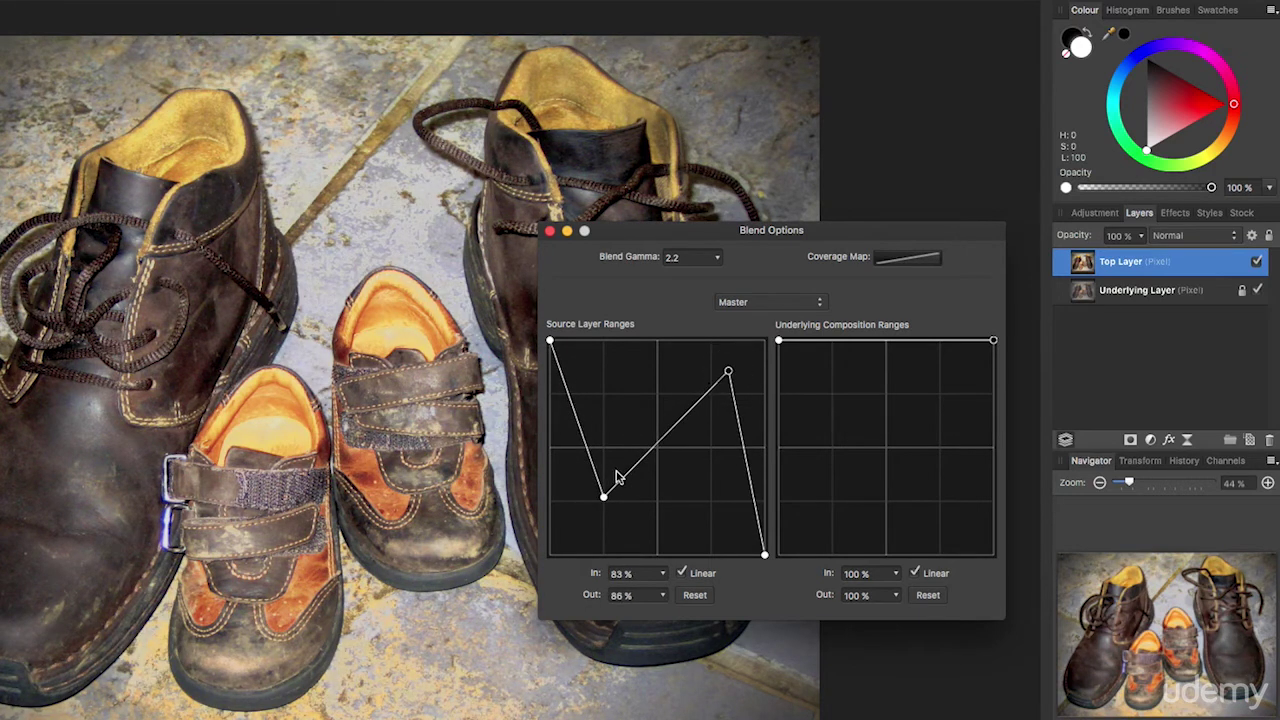
left_click_drag(604, 497, 605, 540)
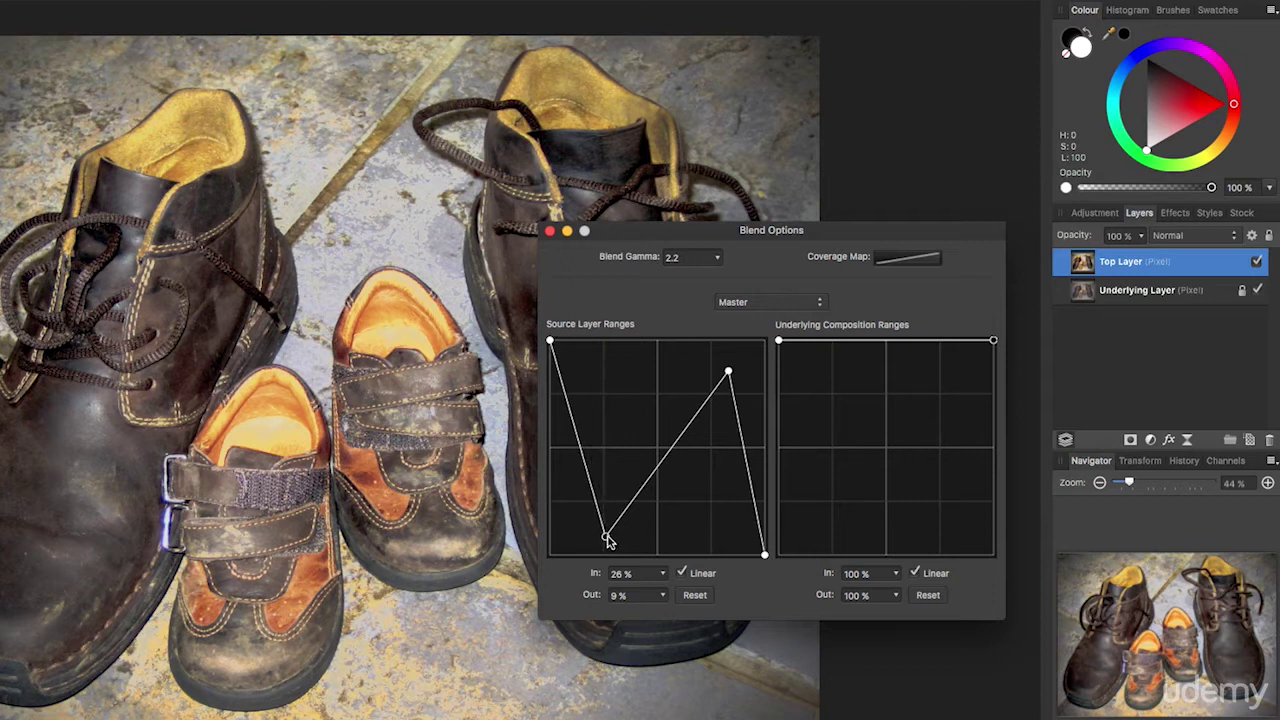
- Drop the peak node near the bottom and raise the valley node to In 22 %, Out 48 %
left_click_drag(605, 536, 606, 553)
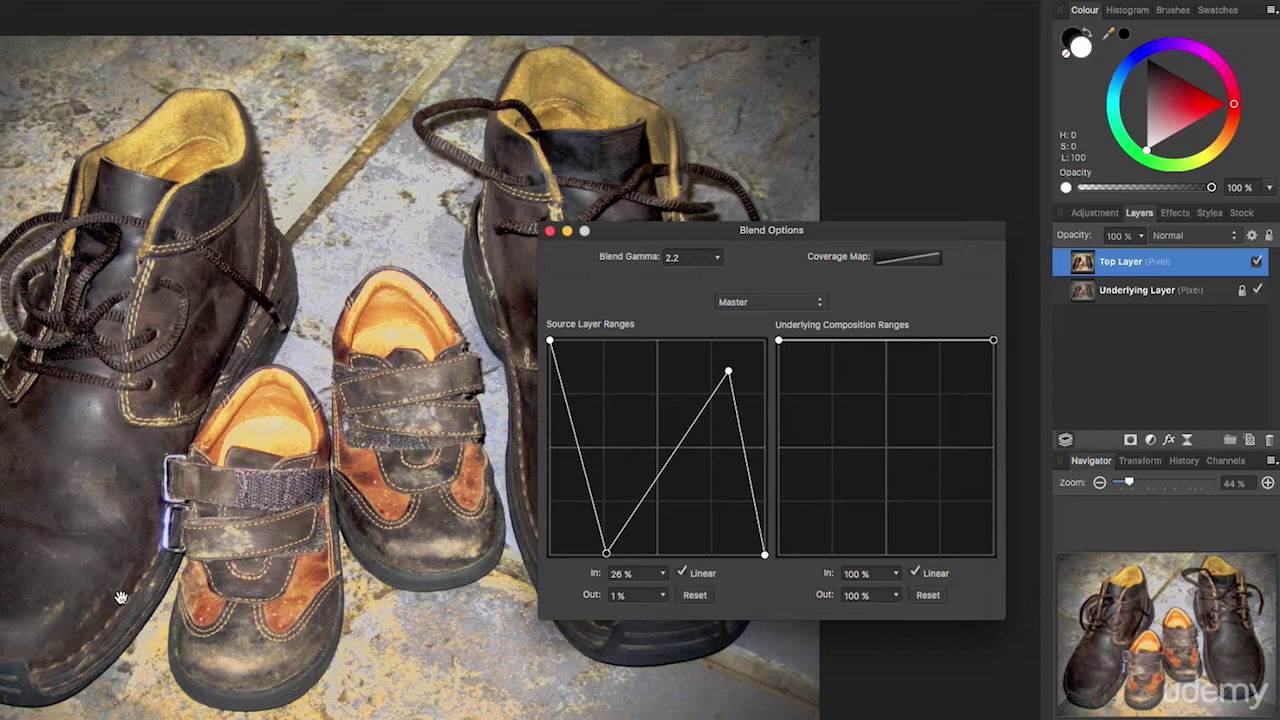
left_click_drag(729, 371, 658, 344)
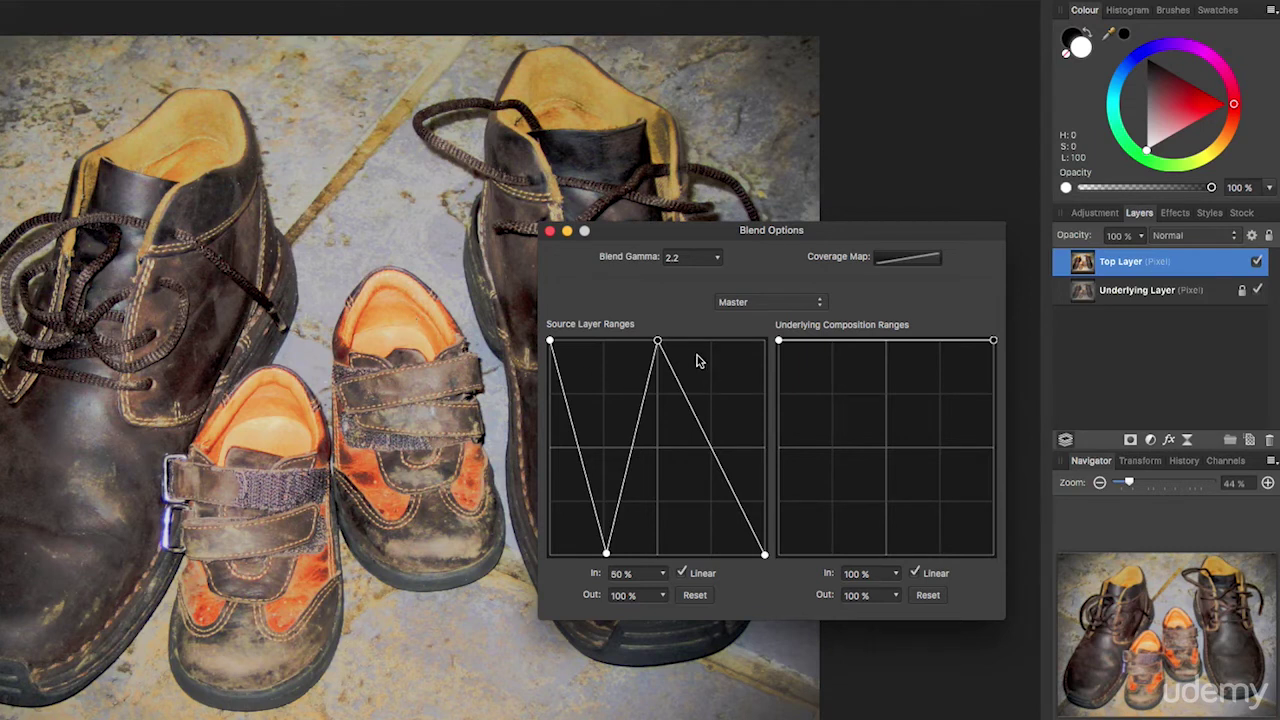
left_click_drag(658, 344, 673, 506)
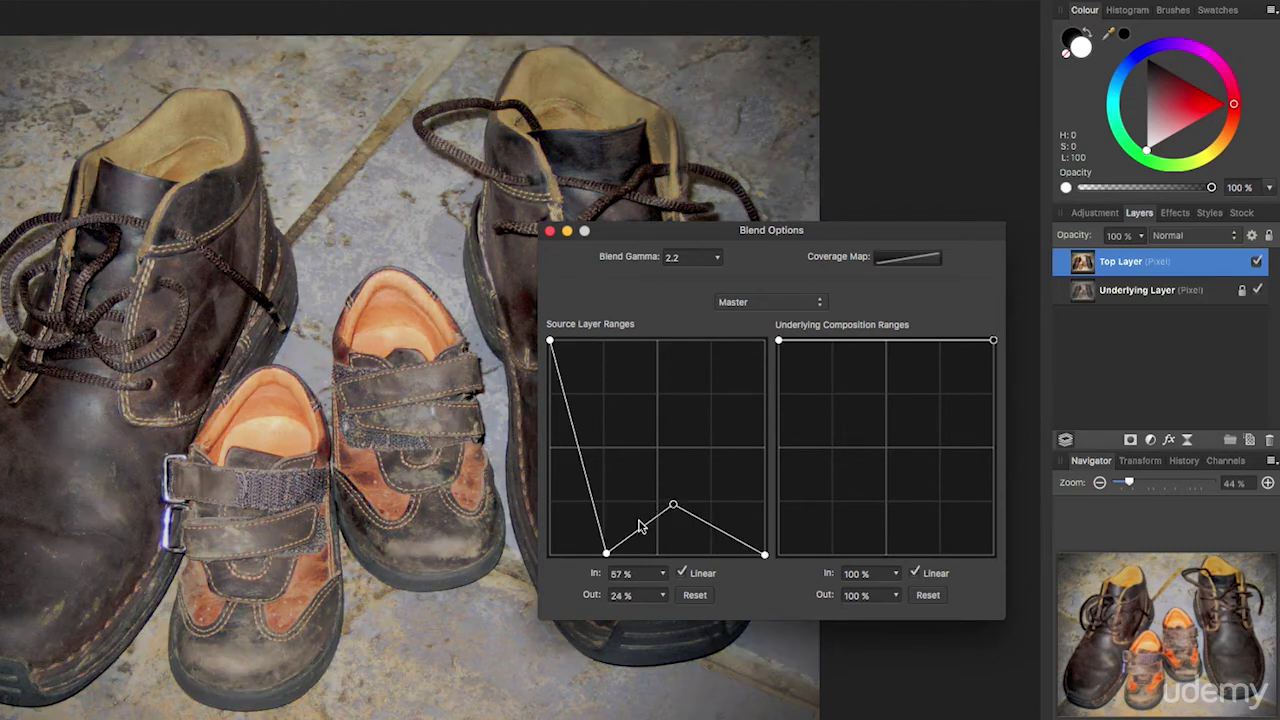
left_click(607, 551)
left_click_drag(607, 551, 598, 455)
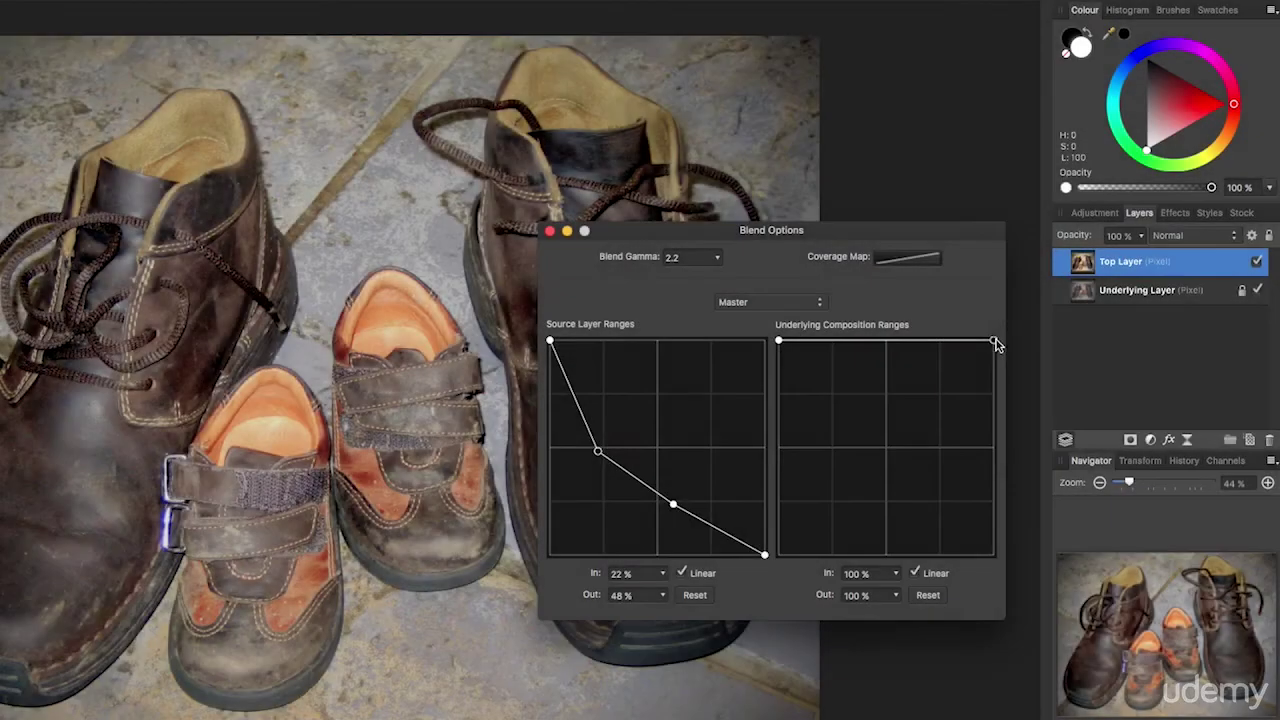
left_click_drag(993, 341, 993, 495)
left_click_drag(882, 418, 851, 520)
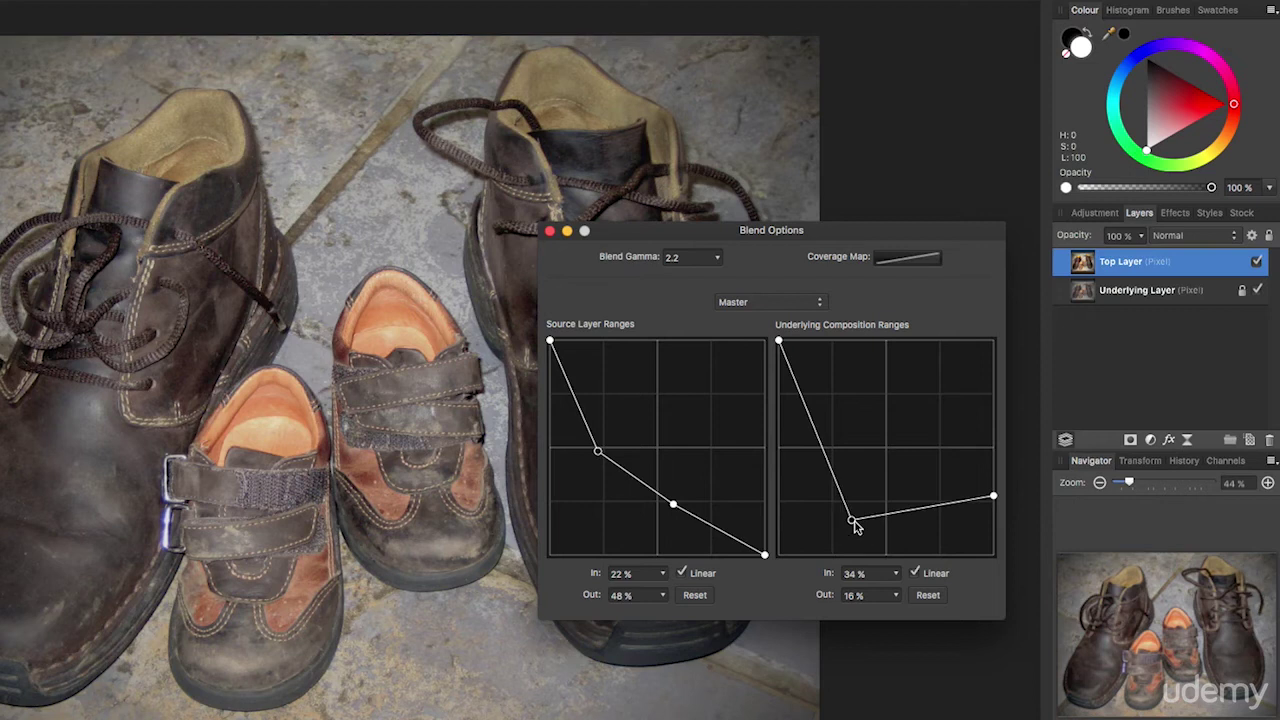
key("Delete")
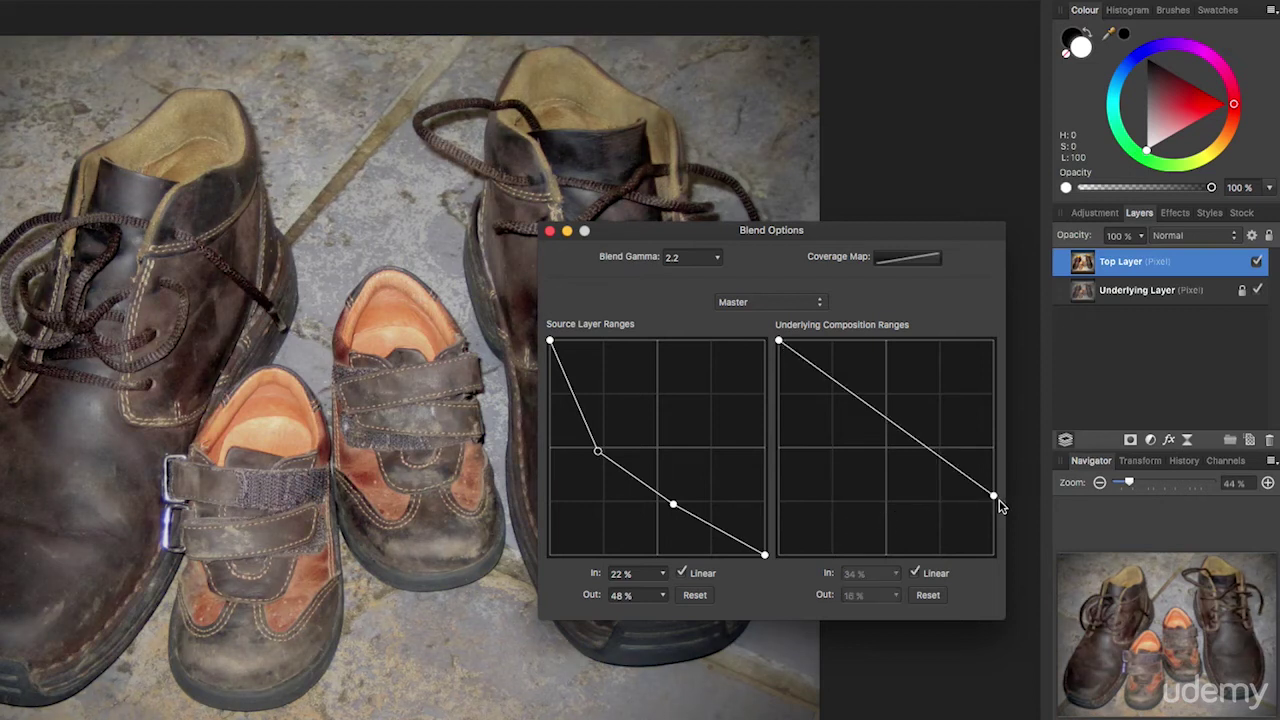
left_click_drag(993, 495, 1017, 333)
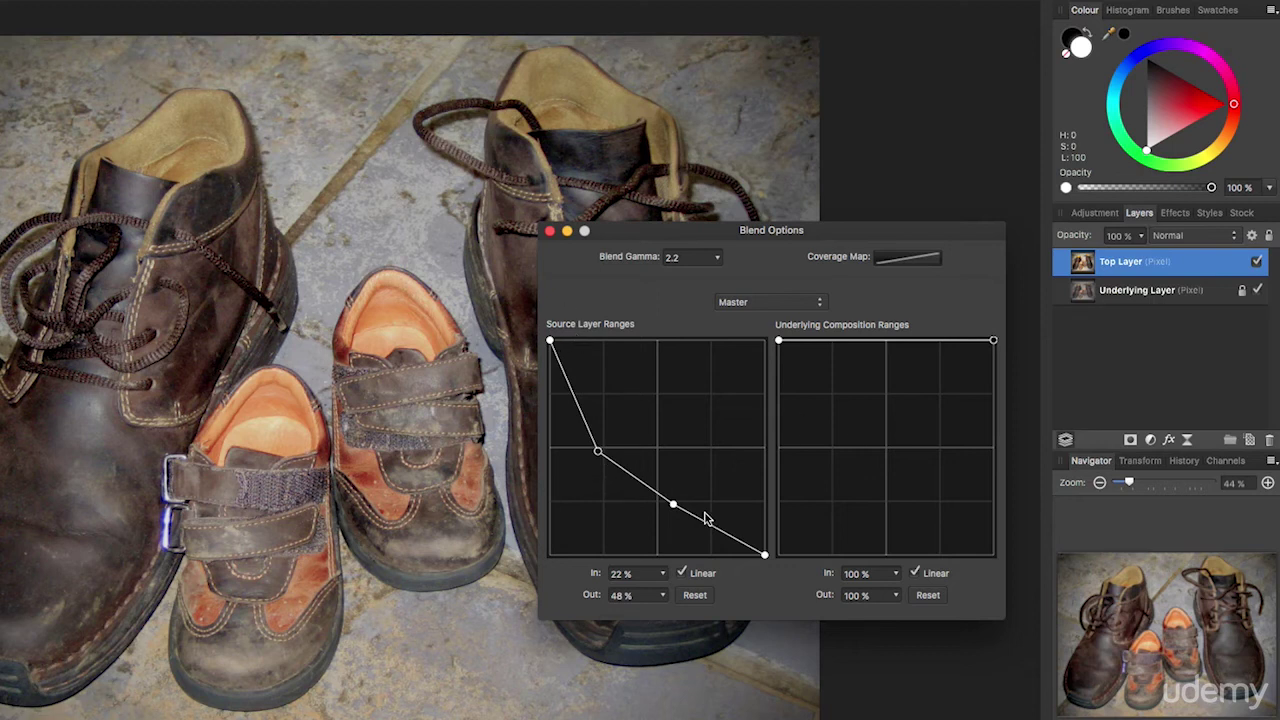
- Set the source nodes to about 17 %/55 % and 56 %/16 %, then delete the Top Layer
left_click_drag(674, 505, 669, 521)
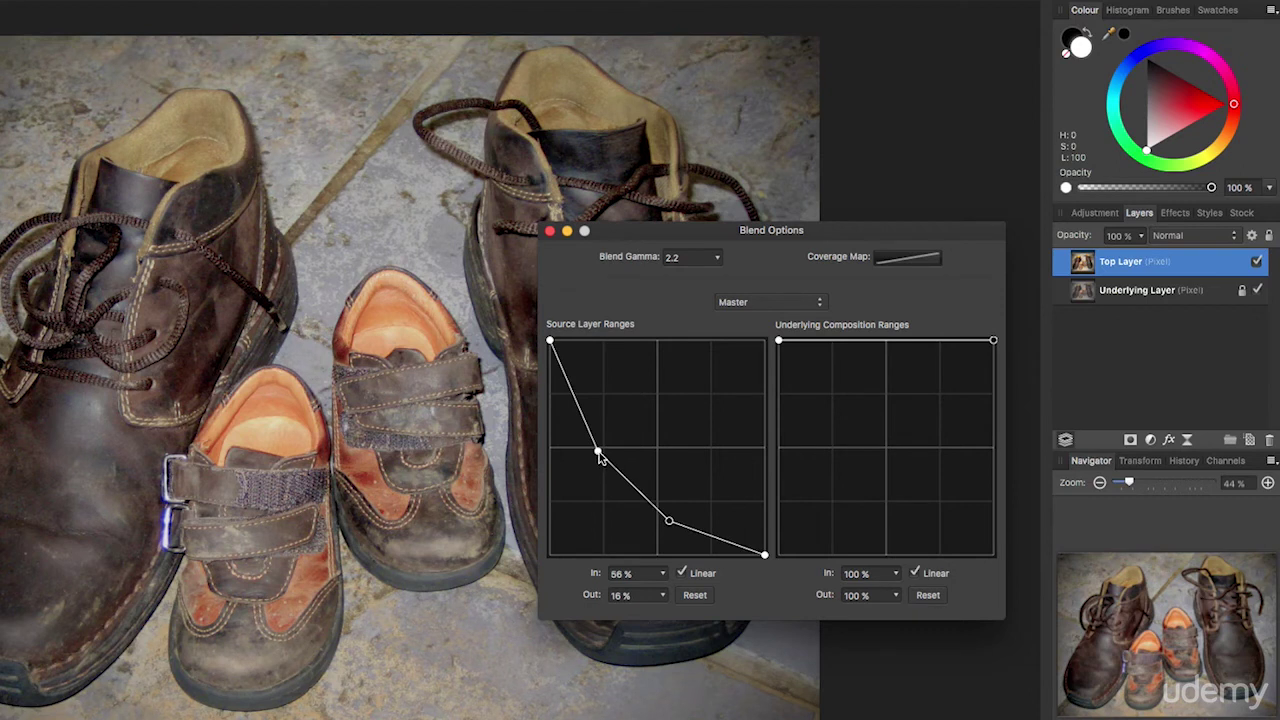
left_click_drag(599, 453, 591, 444)
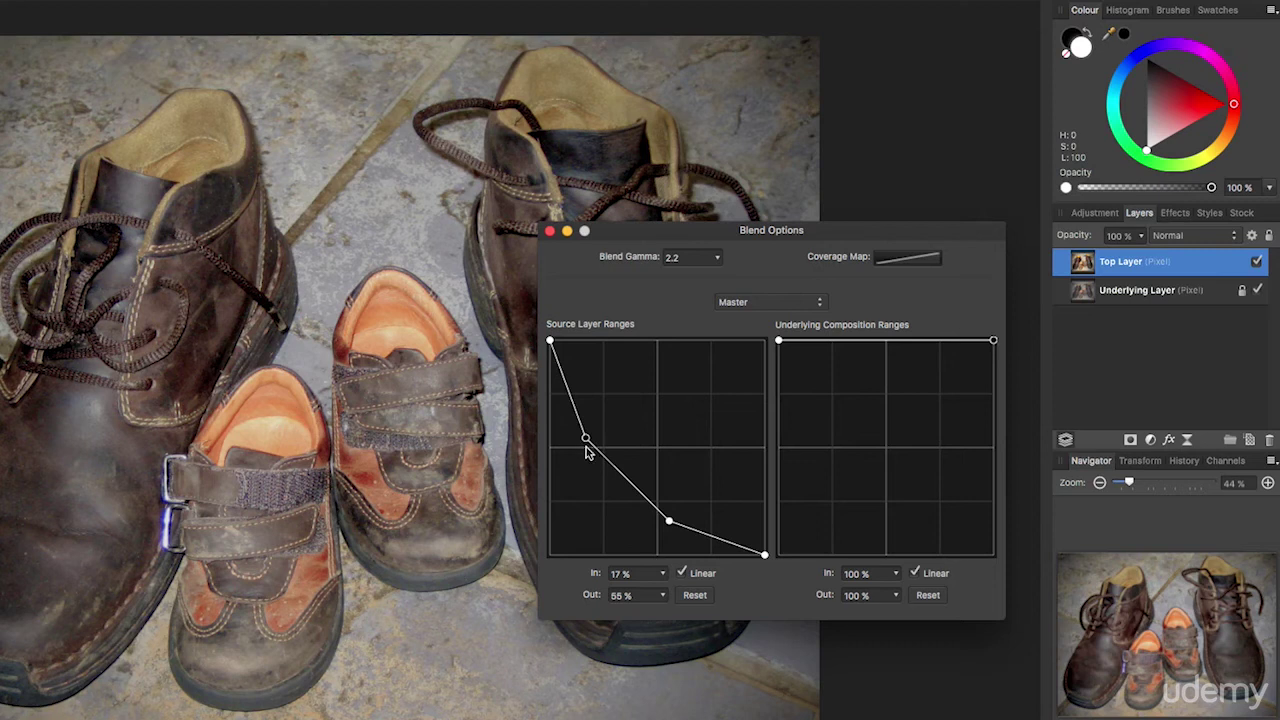
left_click_drag(862, 229, 889, 217)
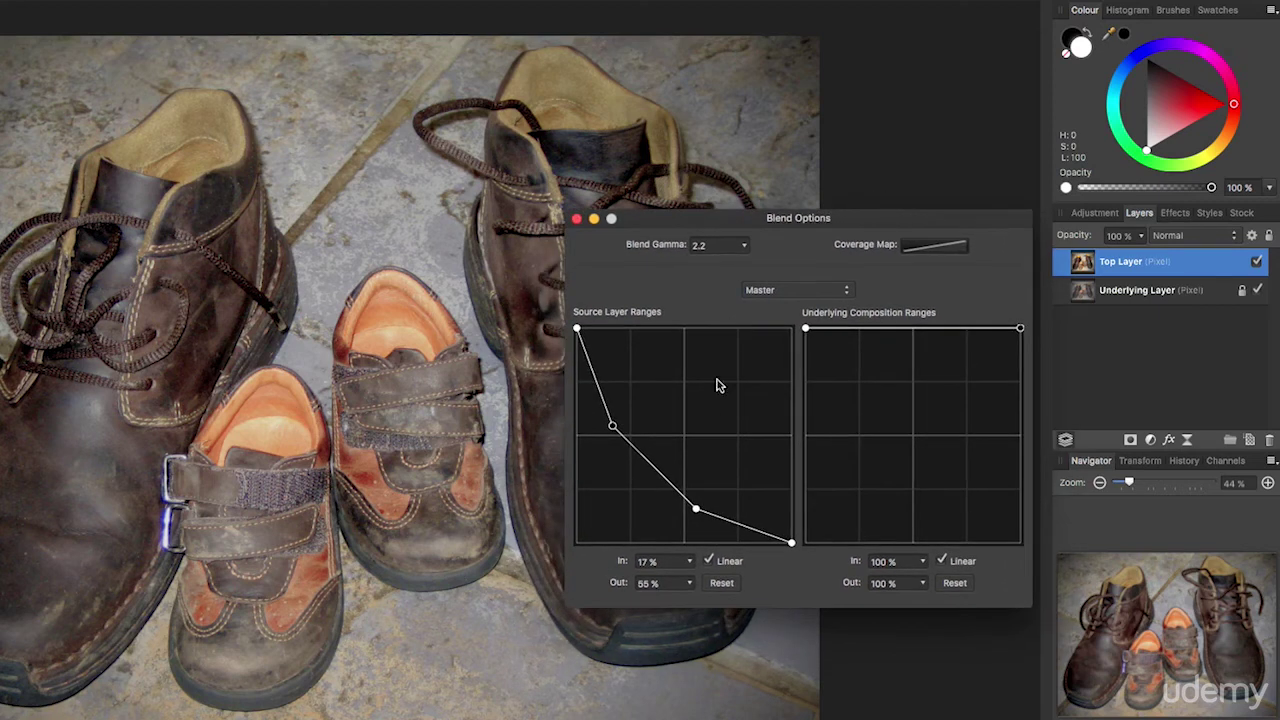
key("Delete")
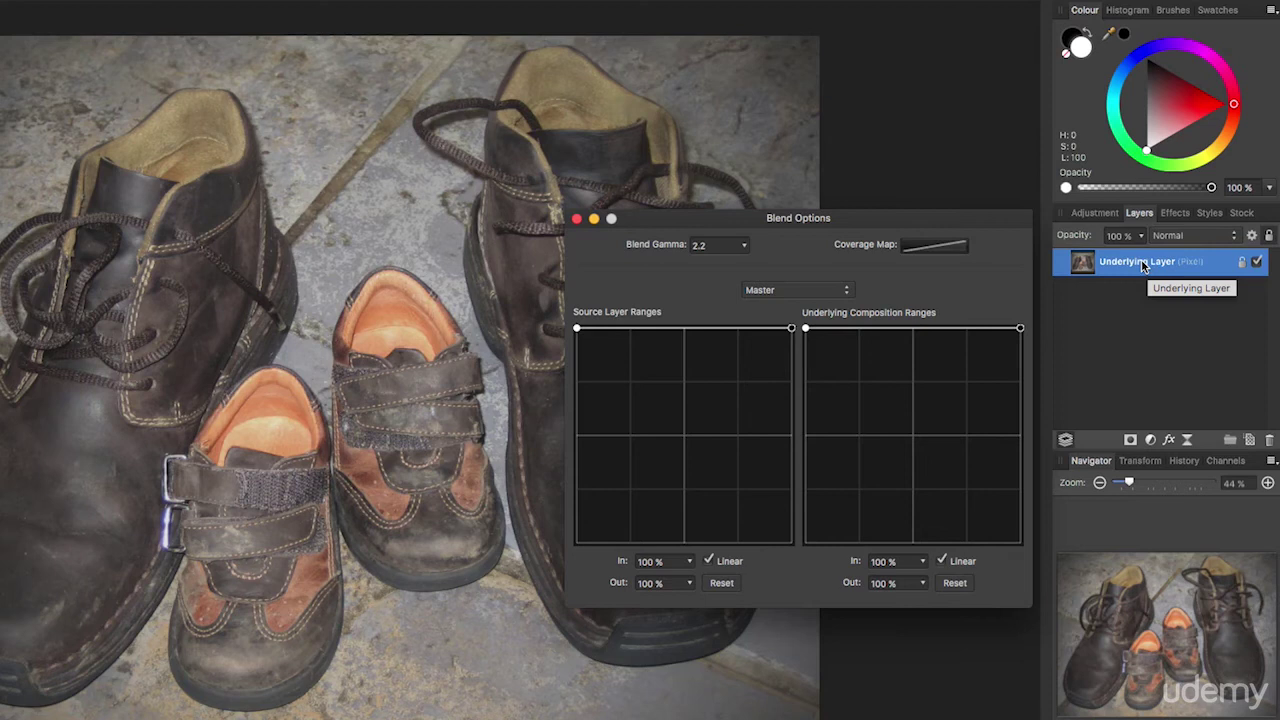
- Restore the Top Layer and notch its source curve to 0 % between 26 % and 49 %, with a node at 100 %
key("ctrl+z")
left_click(703, 502)
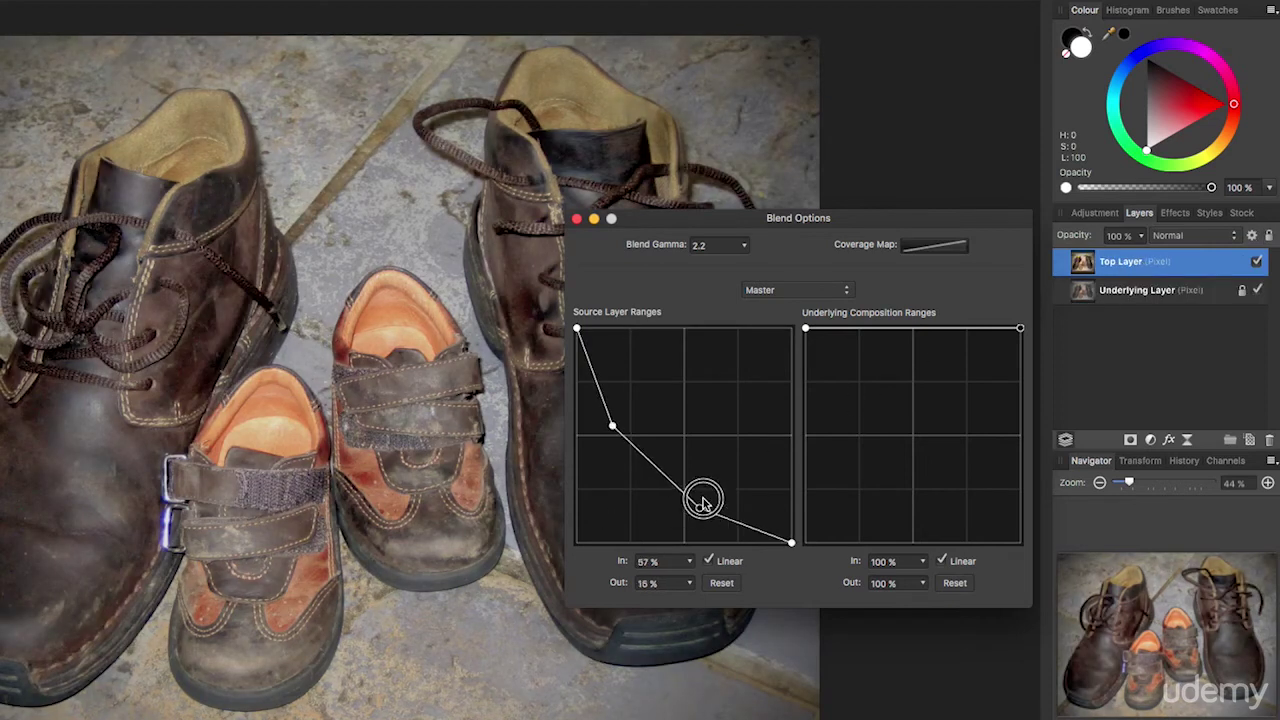
left_click_drag(703, 502, 722, 422)
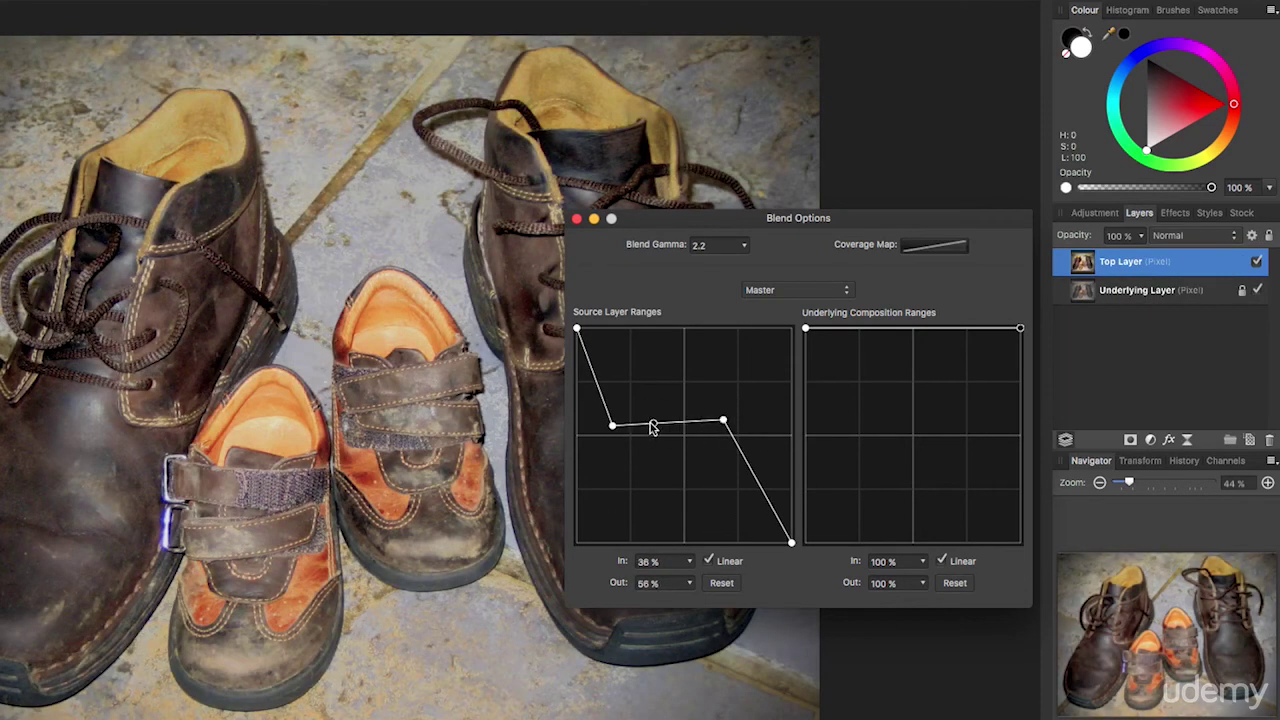
left_click_drag(613, 426, 632, 328)
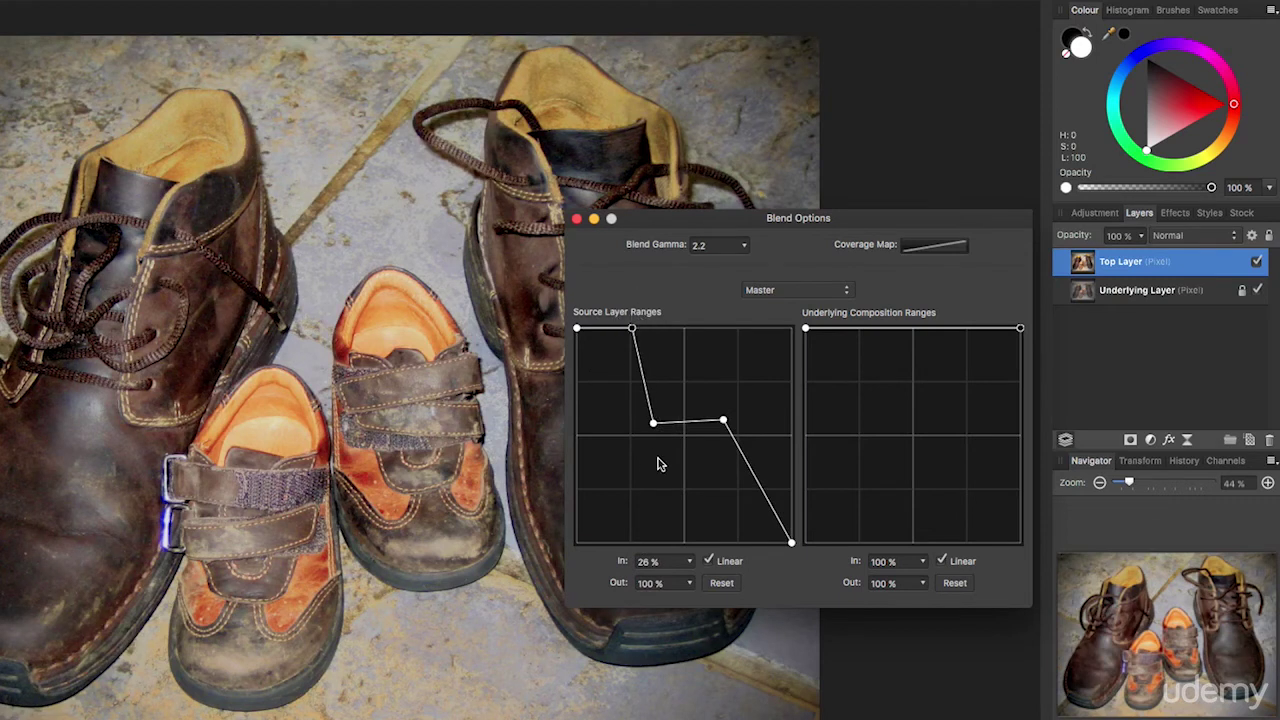
left_click_drag(653, 423, 632, 542)
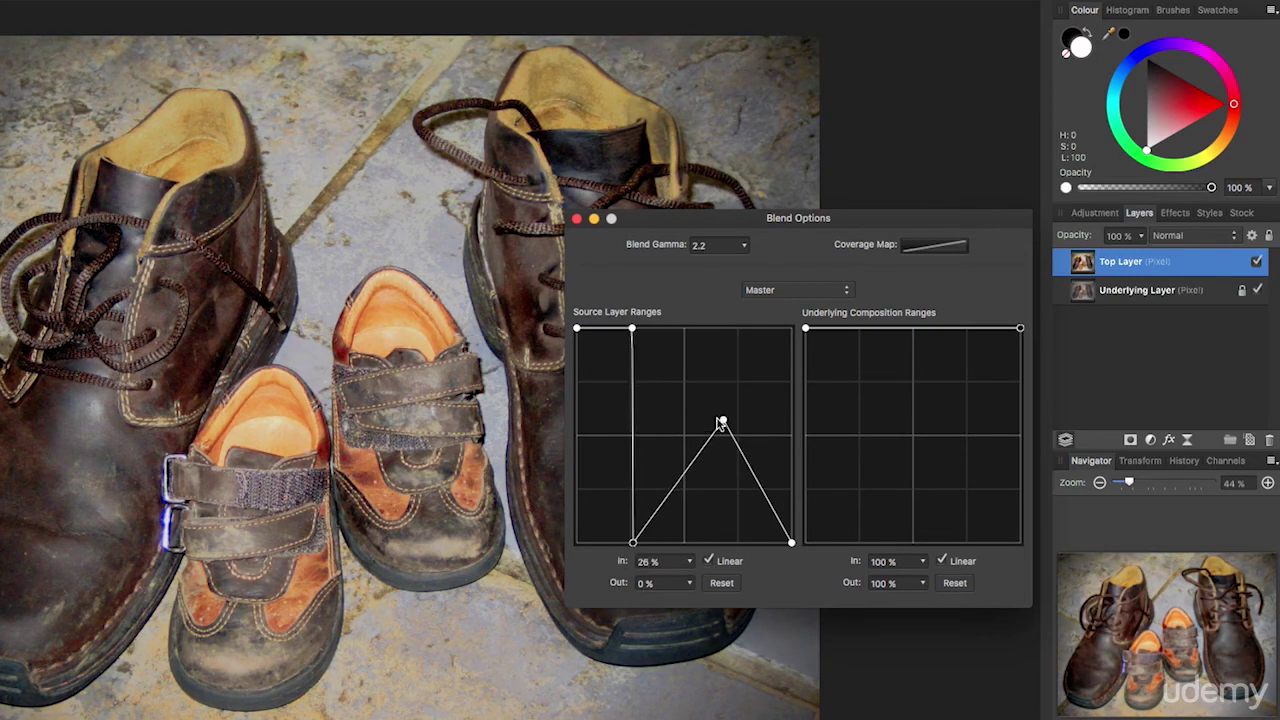
left_click_drag(722, 422, 683, 328)
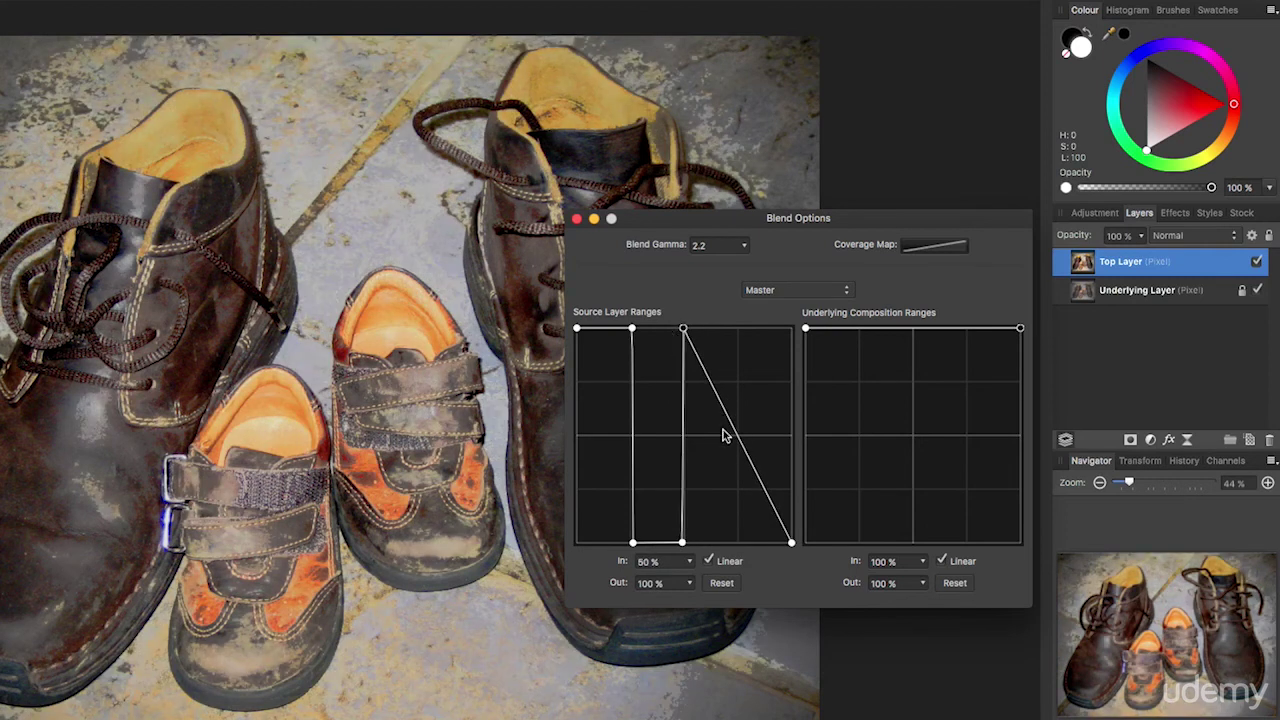
left_click_drag(743, 440, 792, 322)
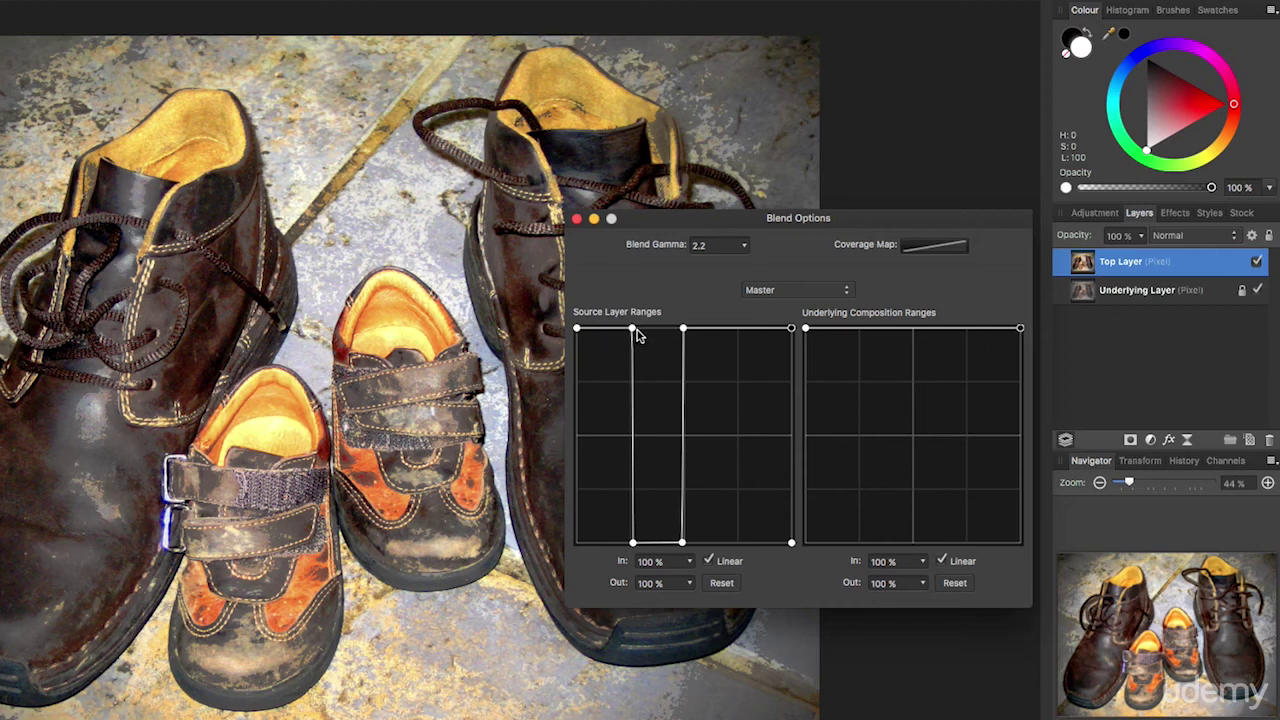
left_click(633, 543)
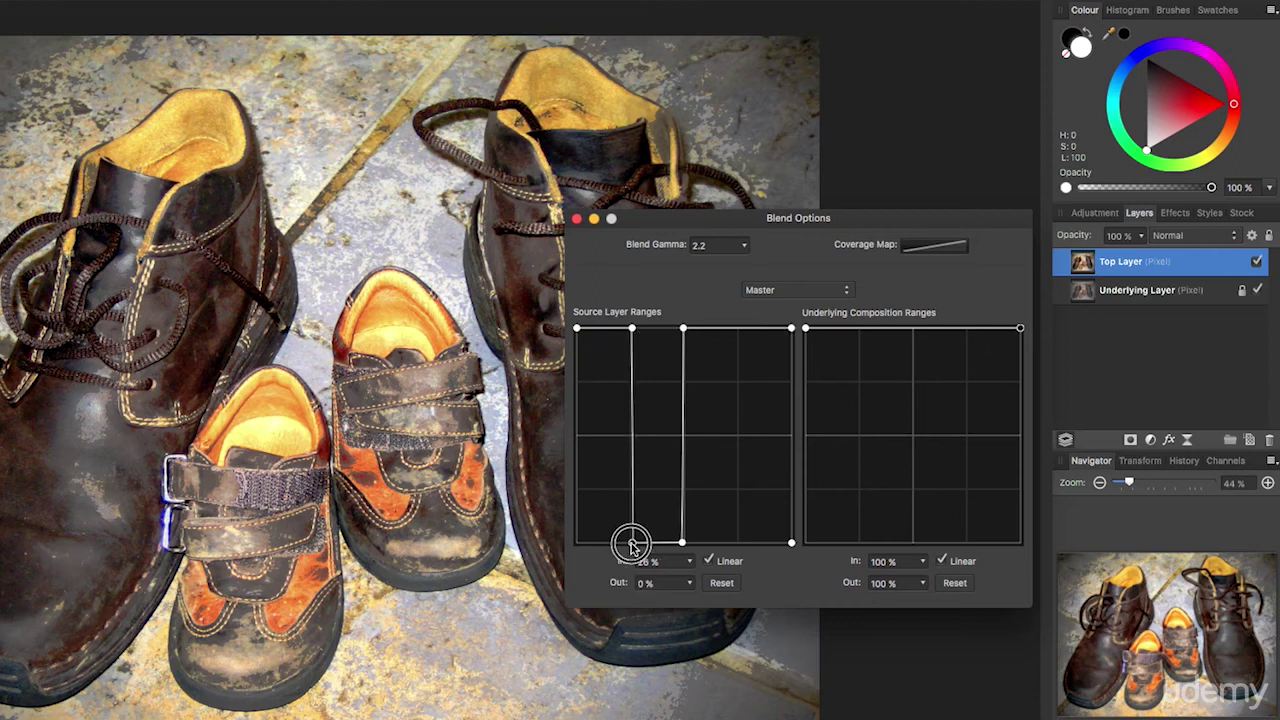
left_click(683, 543)
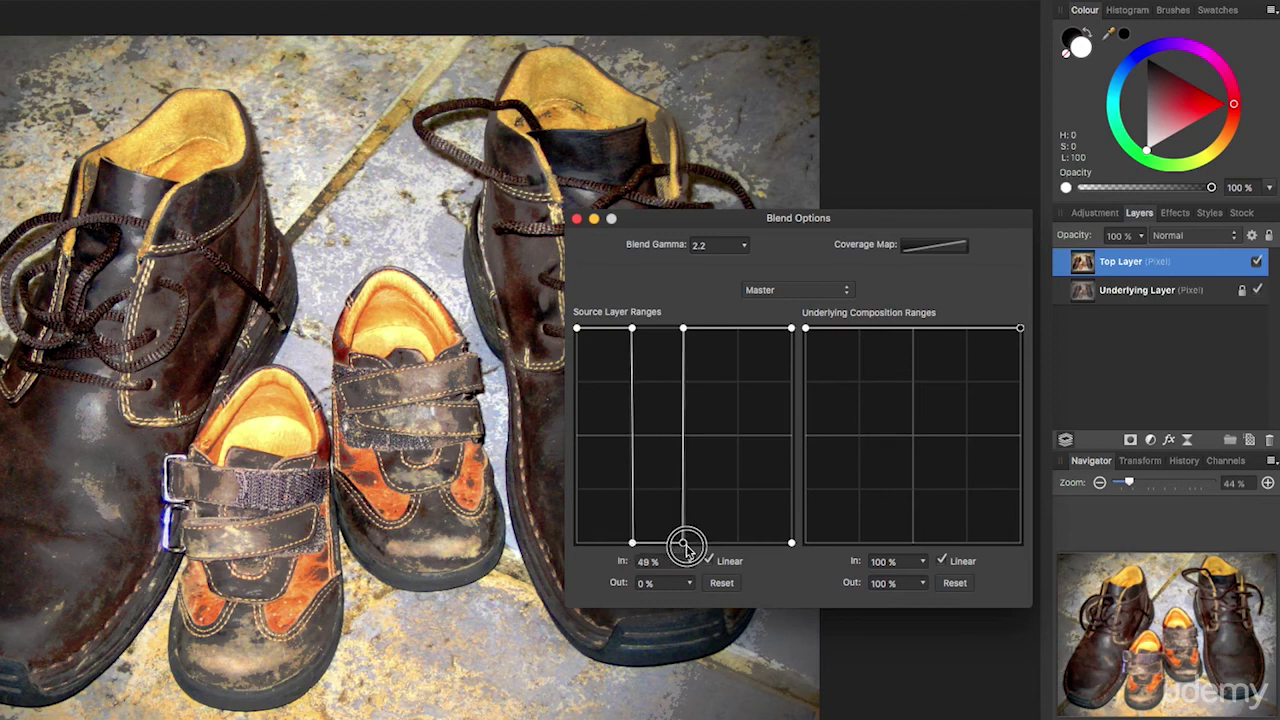